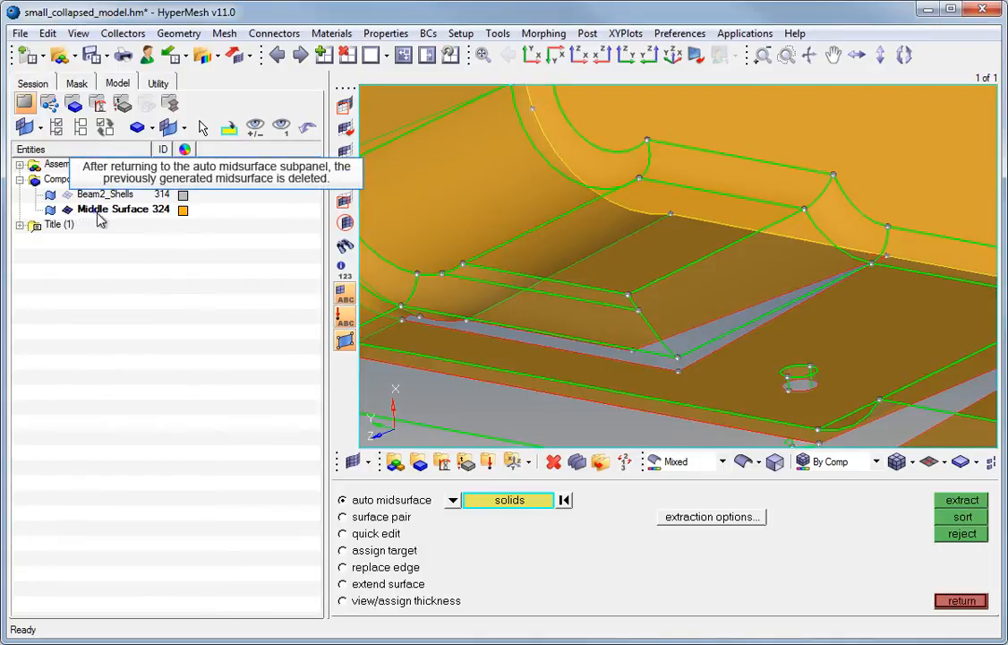
Delete the previously generated Middle Surface component from the model
right_click(108, 210)
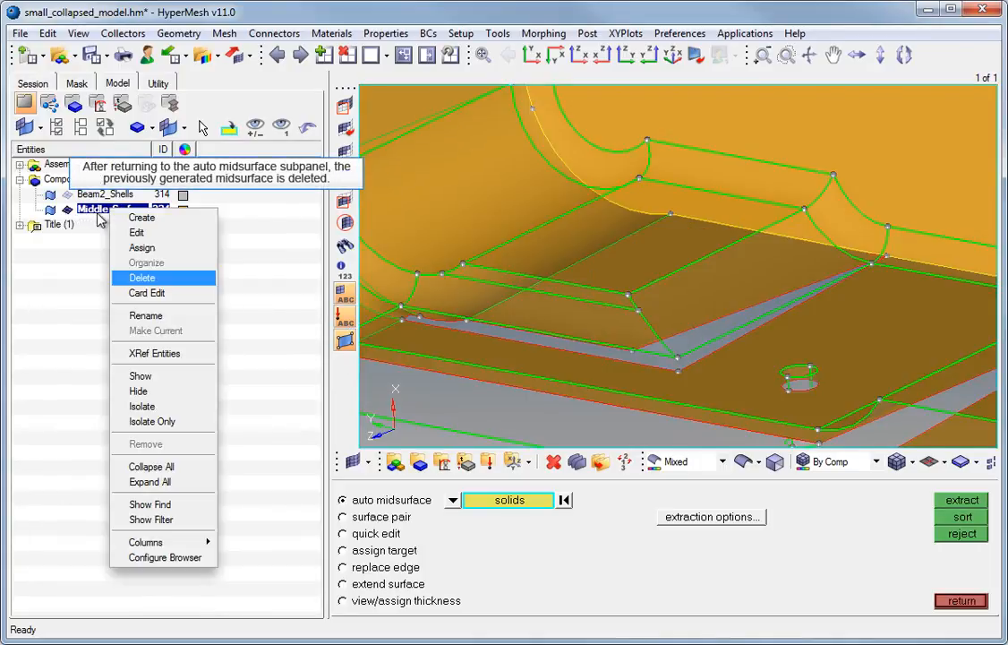
click(165, 278)
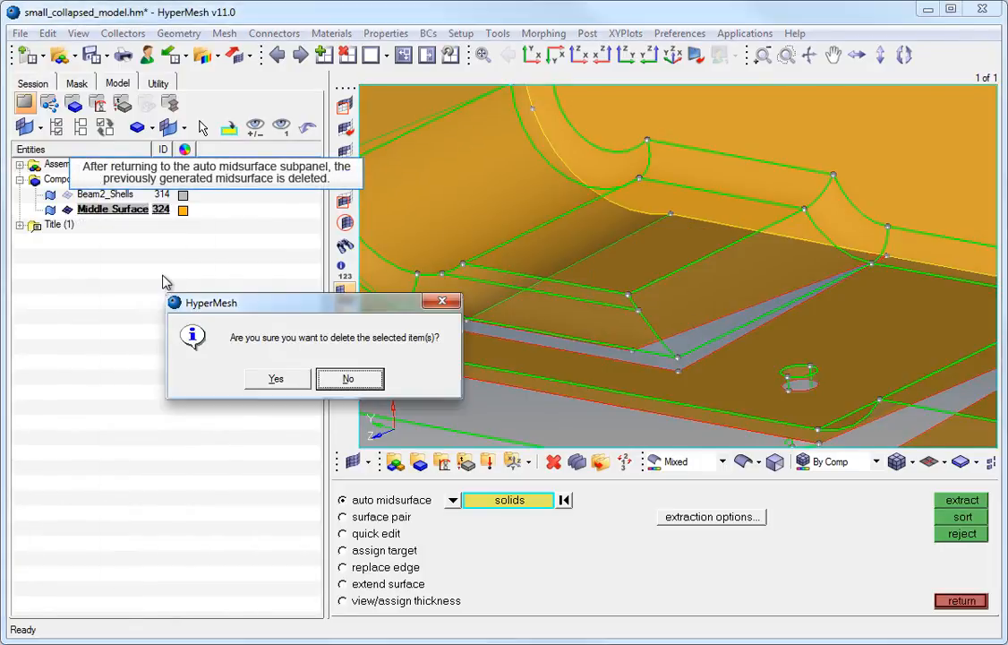
click(264, 383)
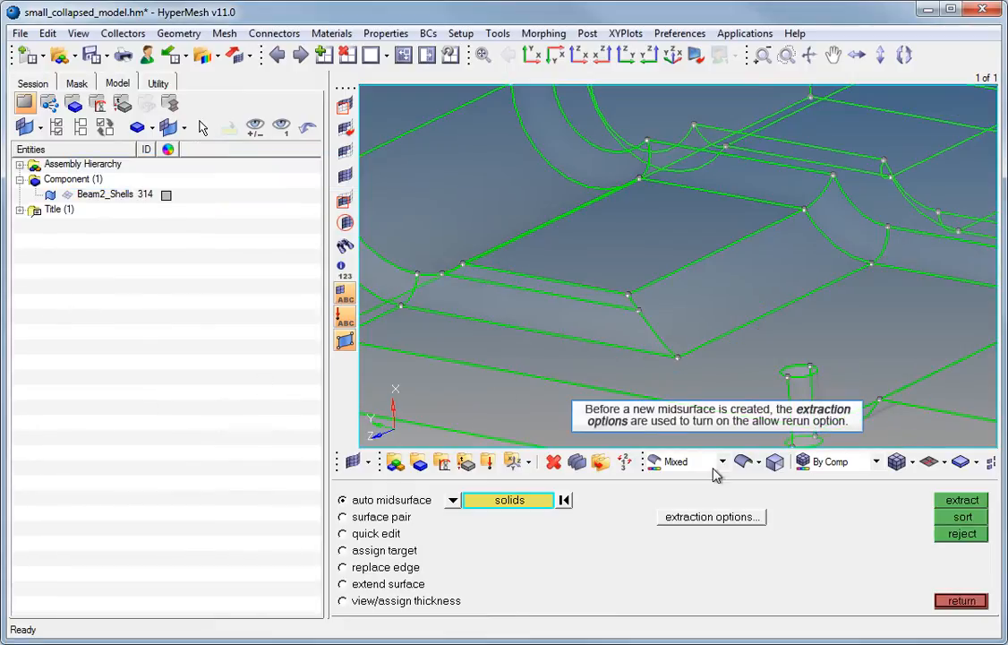
Enable the allow rerun extraction option and extract the solid's midsurface with the rerun mode set to prepare for rerun
click(712, 517)
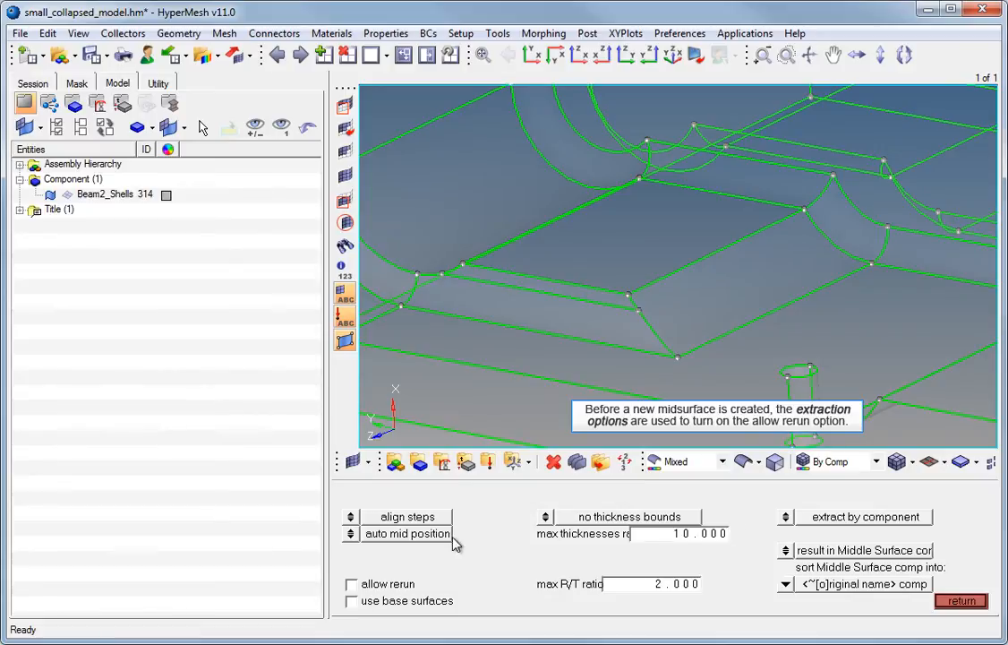
click(358, 588)
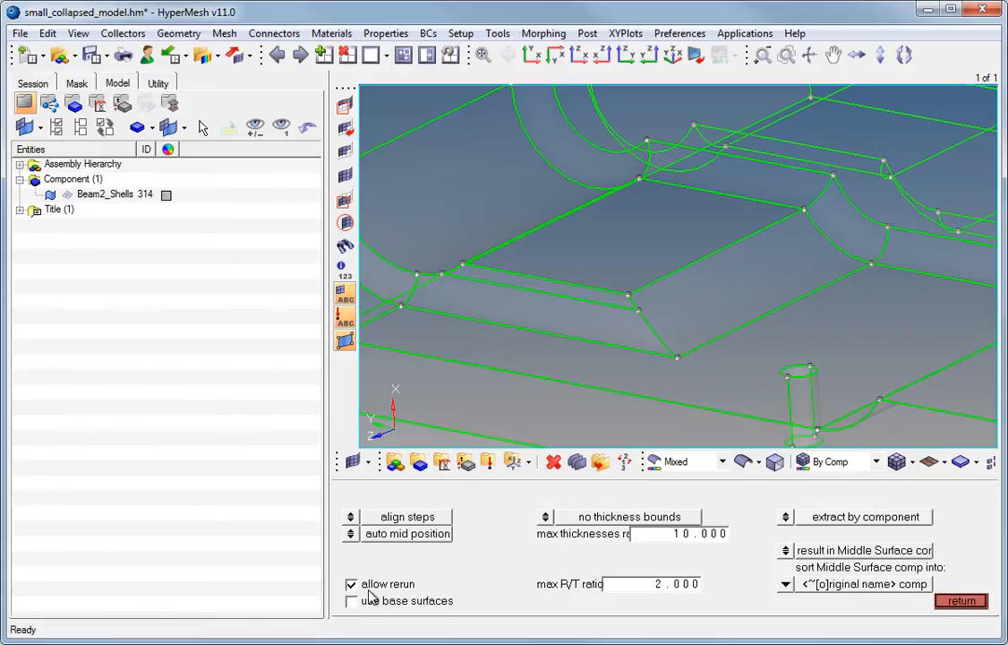
click(947, 604)
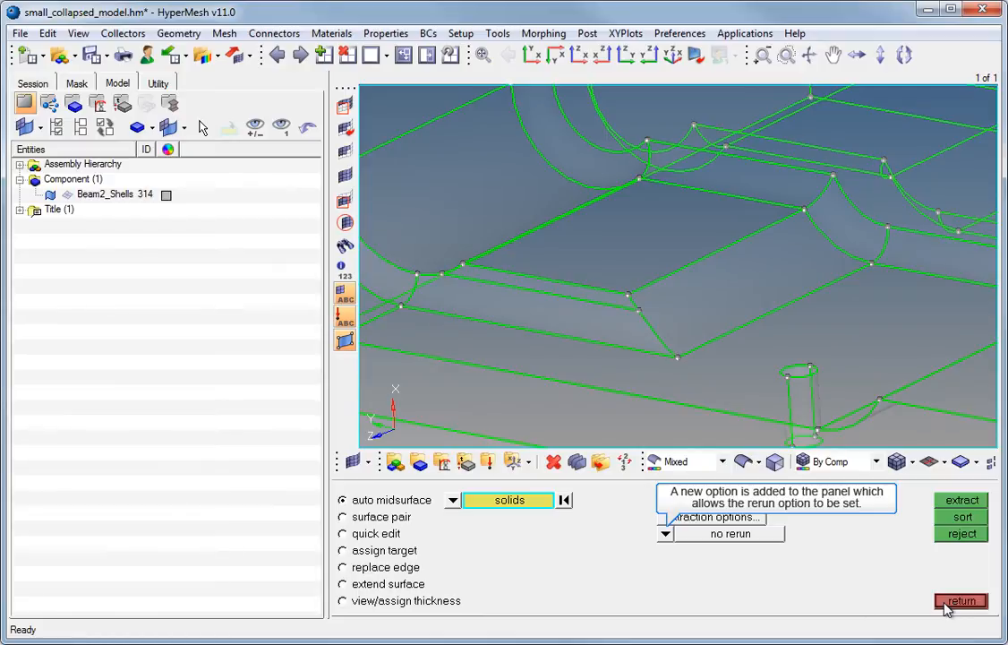
click(666, 535)
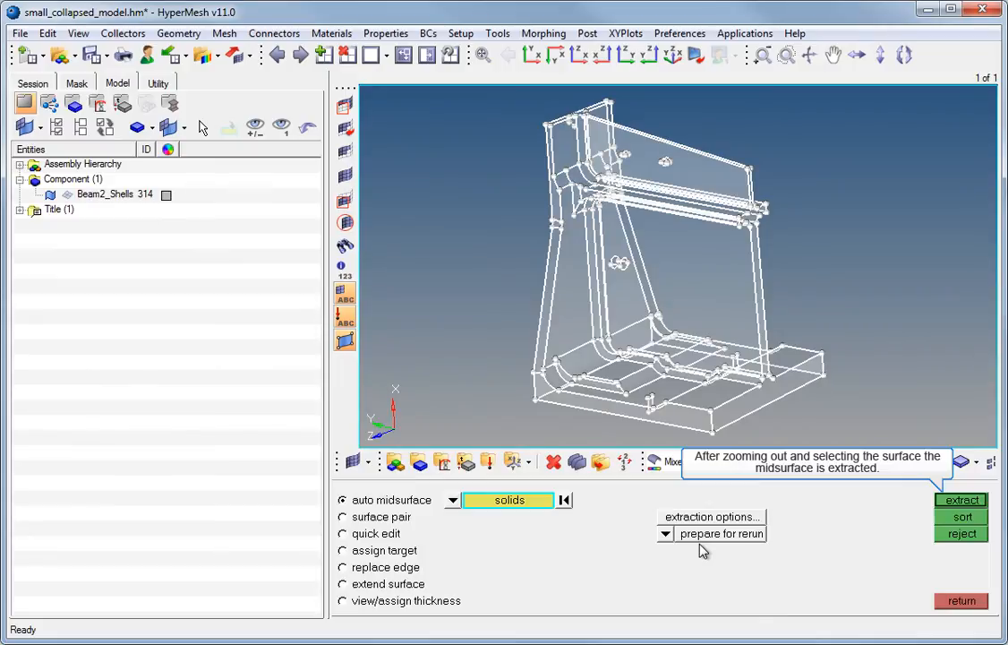
click(948, 506)
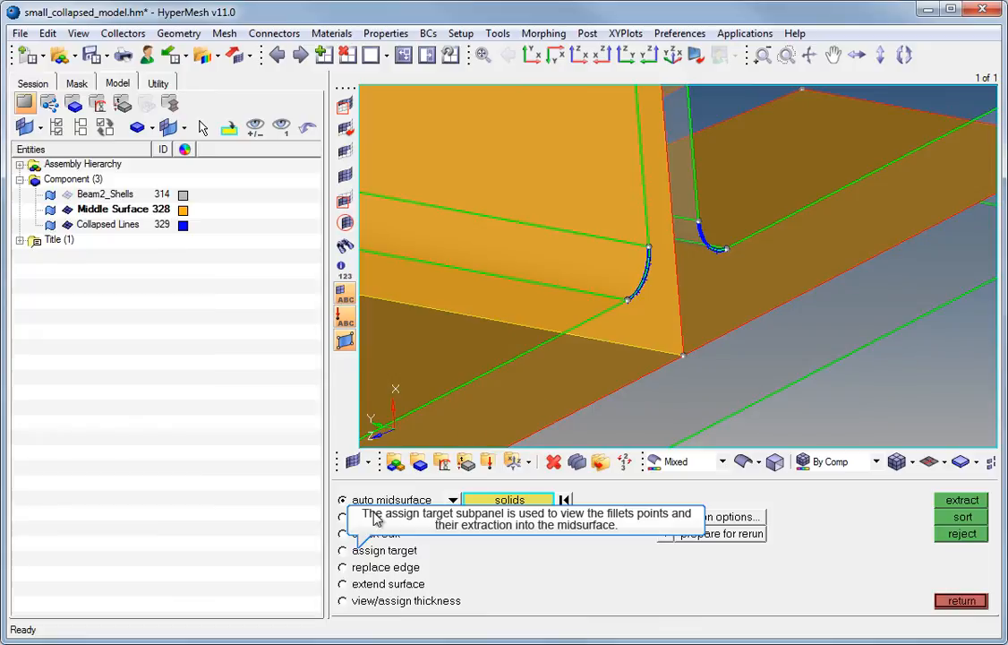
Examine the assigned targets of the midsurface surface whose edge meets the collapsed fillet, and return to auto midsurface
click(351, 549)
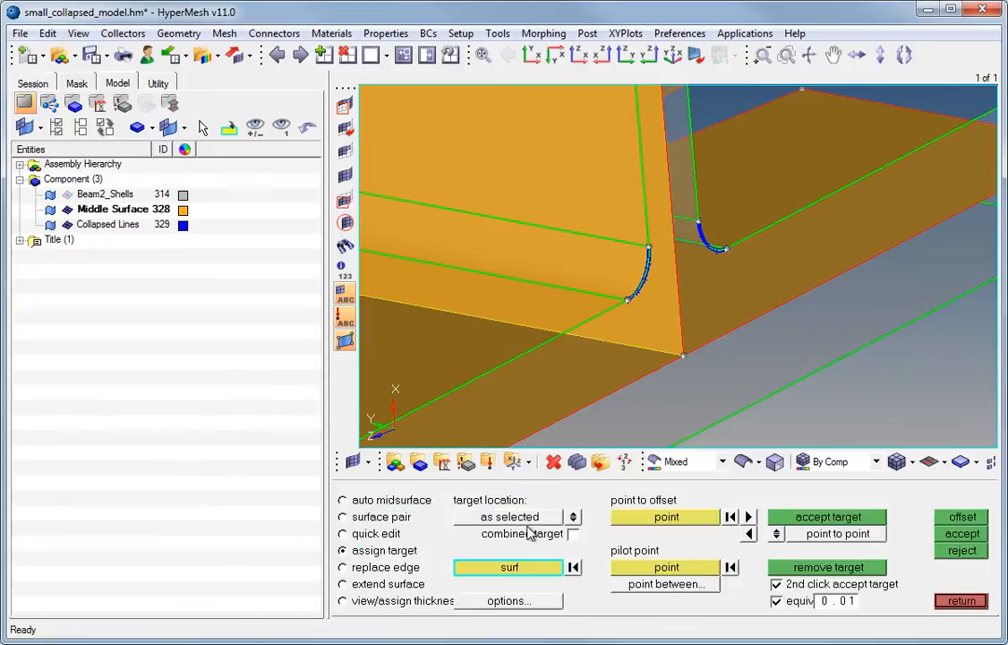
click(679, 316)
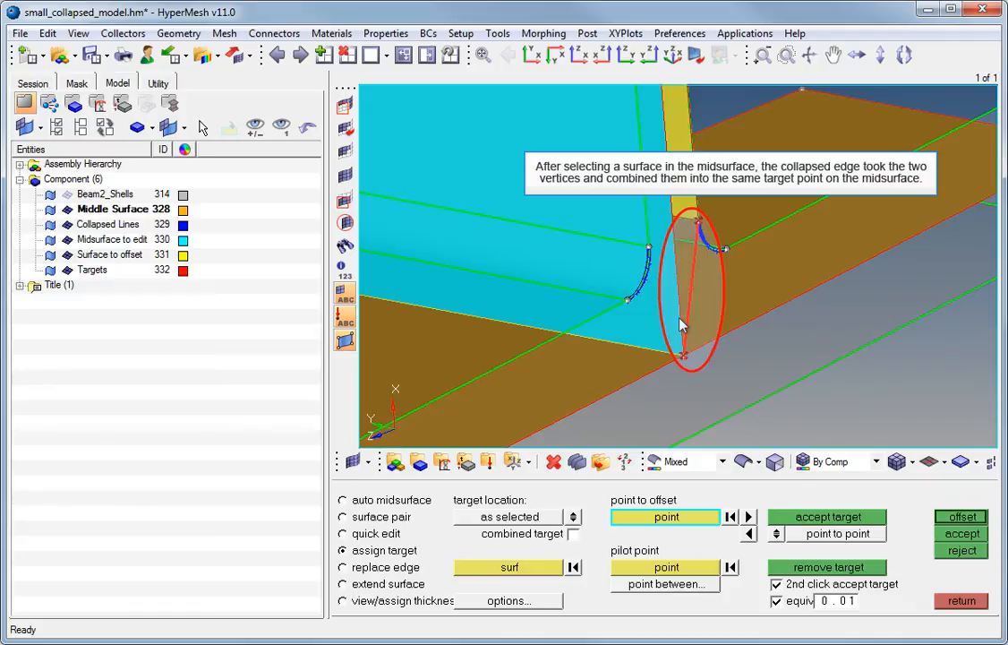
click(344, 500)
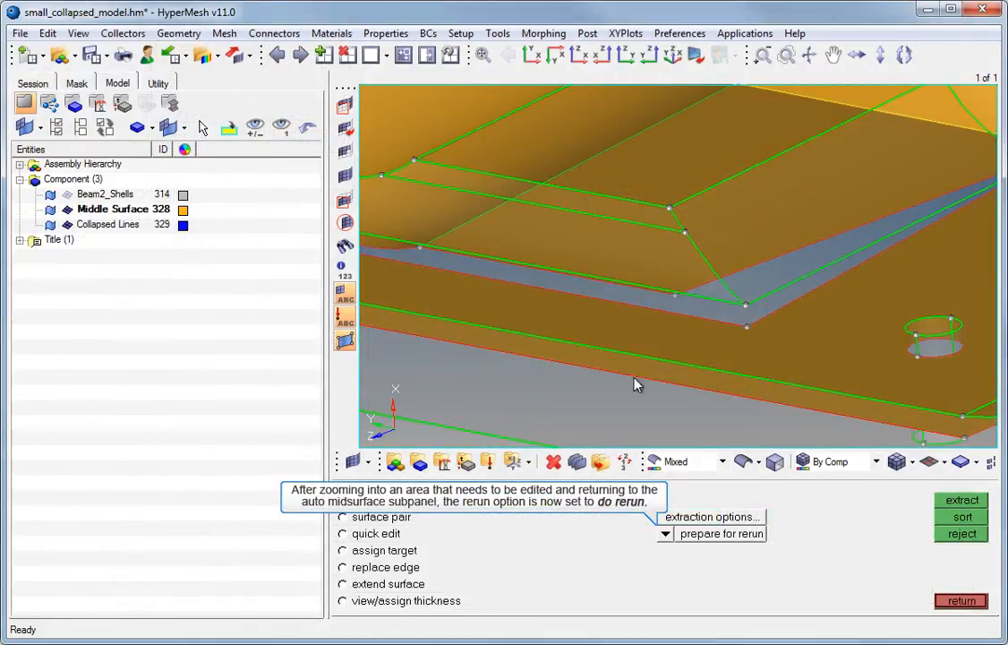
Set the rerun mode to do rerun and review the point projections of the raised base surface for editing collapsed lines
click(665, 534)
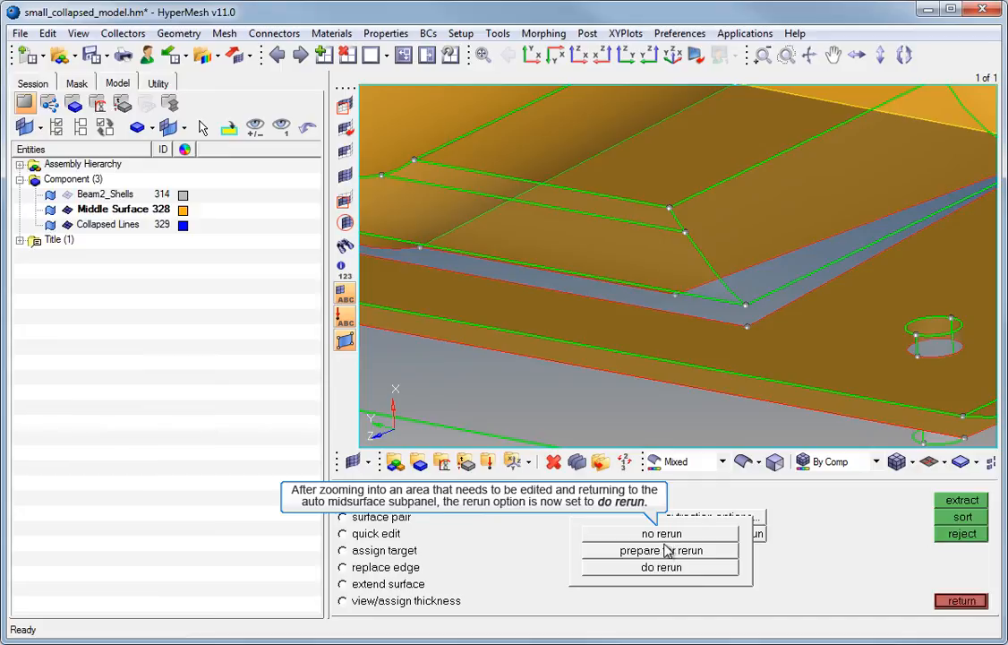
click(667, 567)
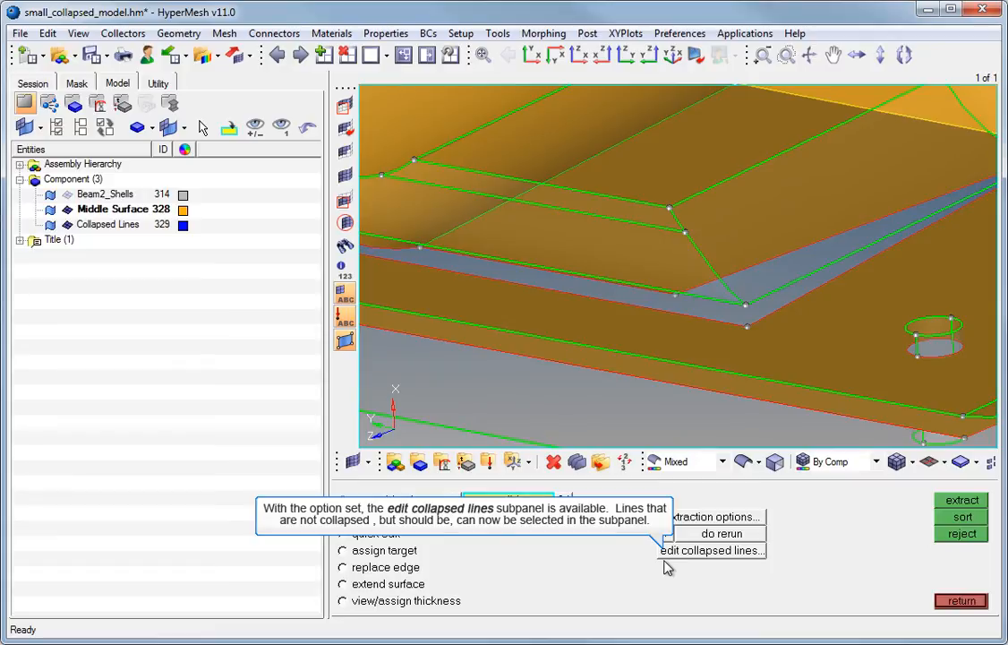
click(741, 552)
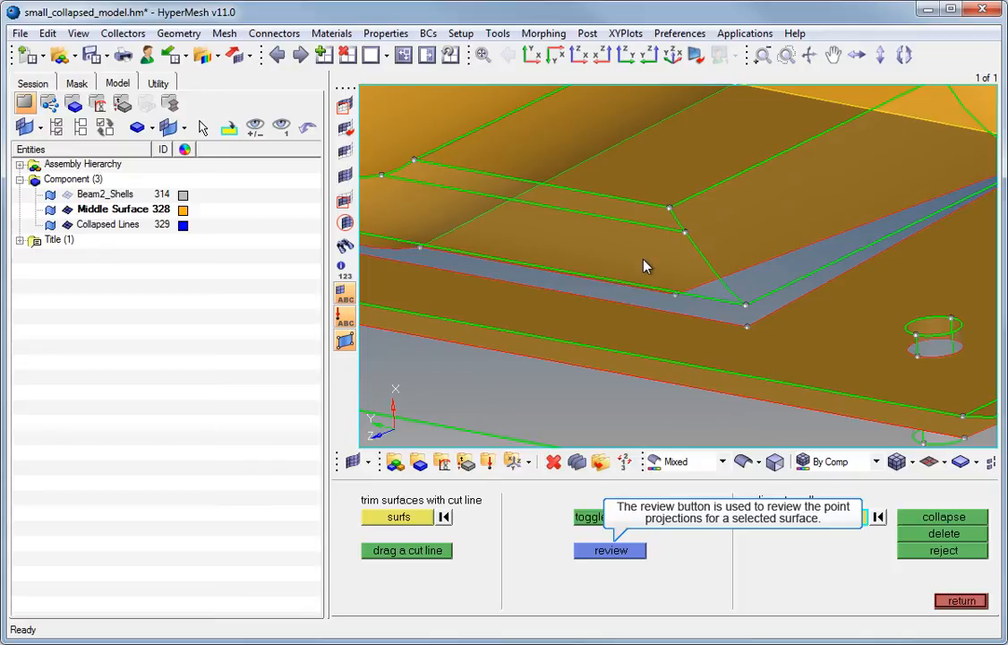
click(635, 552)
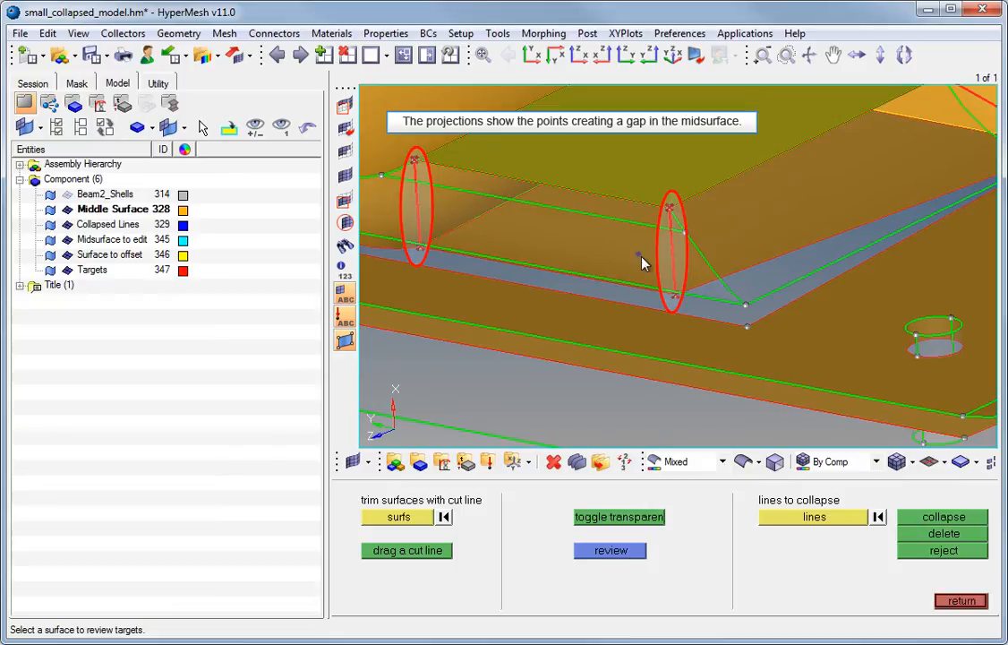
Collapse the two curved geometry lines at the outer and inner ends of the first wedge-shaped gap in the base
click(824, 518)
ctrl+drag(564, 354, 753, 409)
ctrl+drag(745, 268, 803, 265)
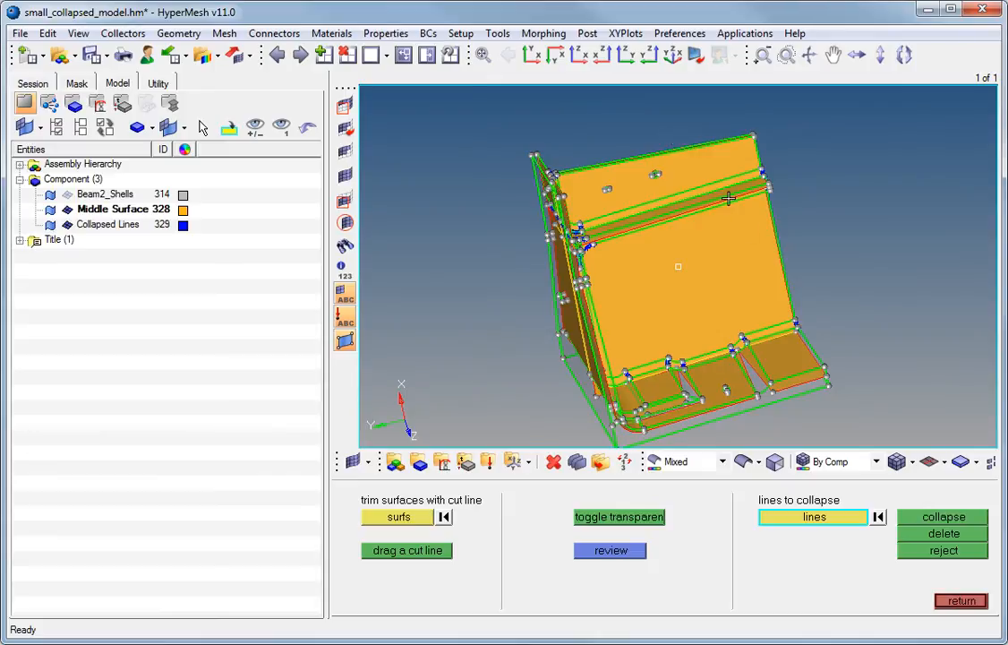
scroll(762, 315, up, 5)
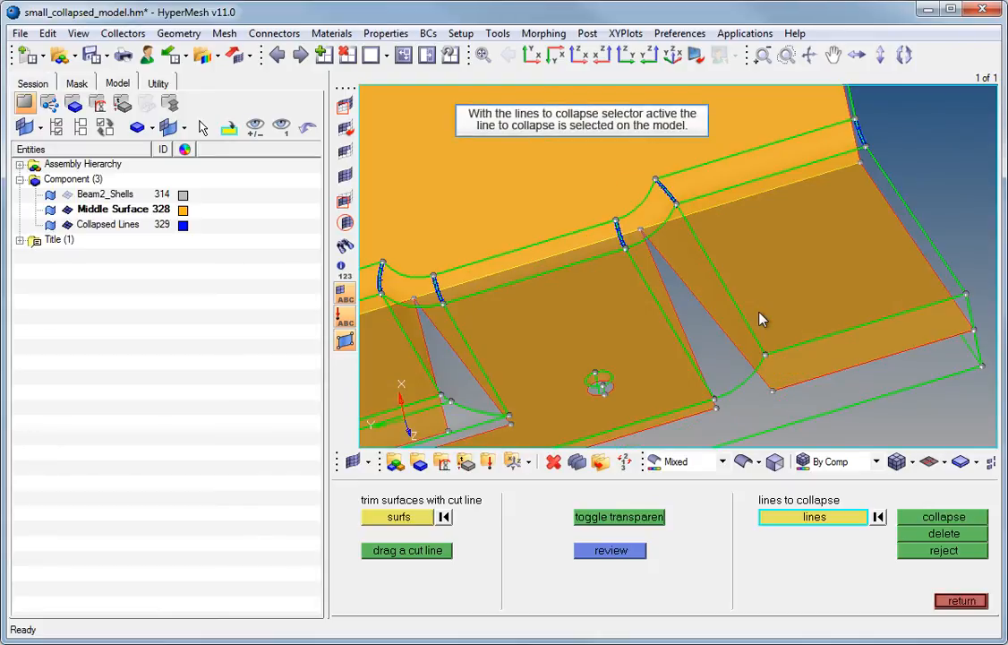
click(744, 387)
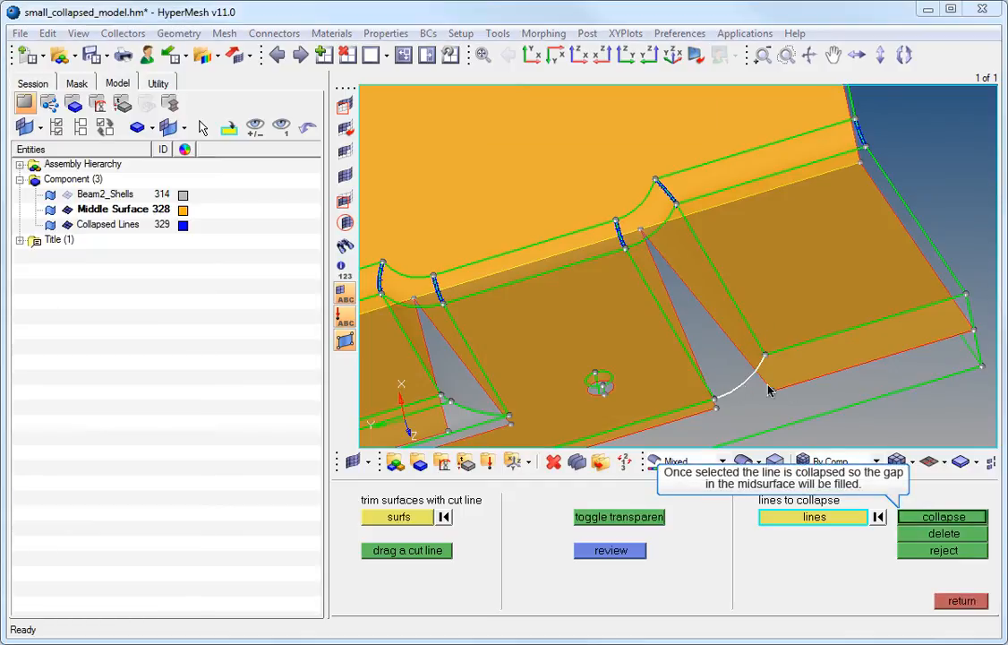
click(953, 521)
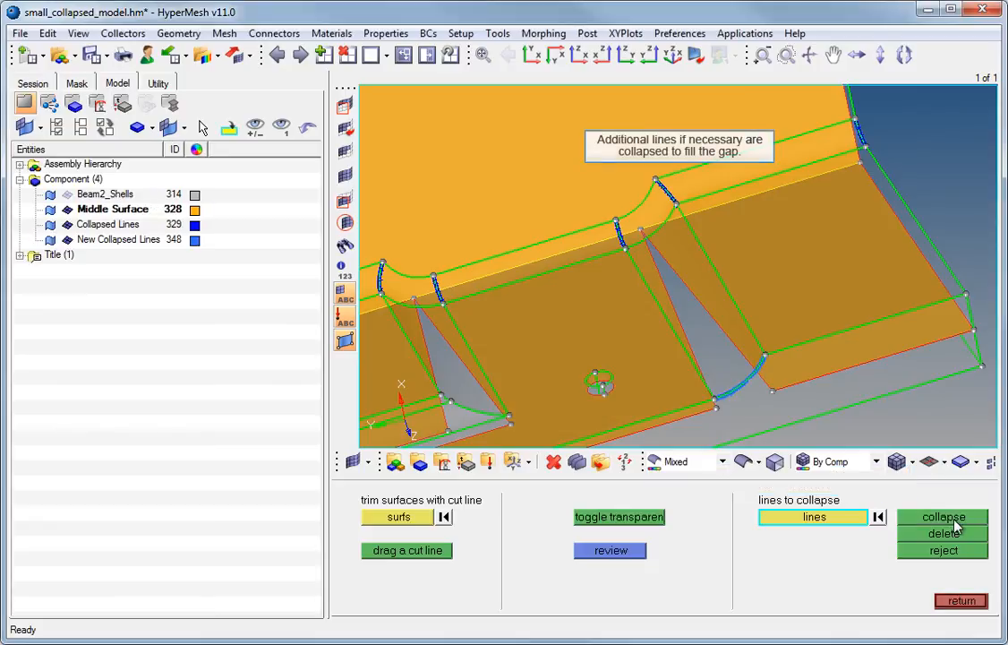
click(658, 233)
click(928, 521)
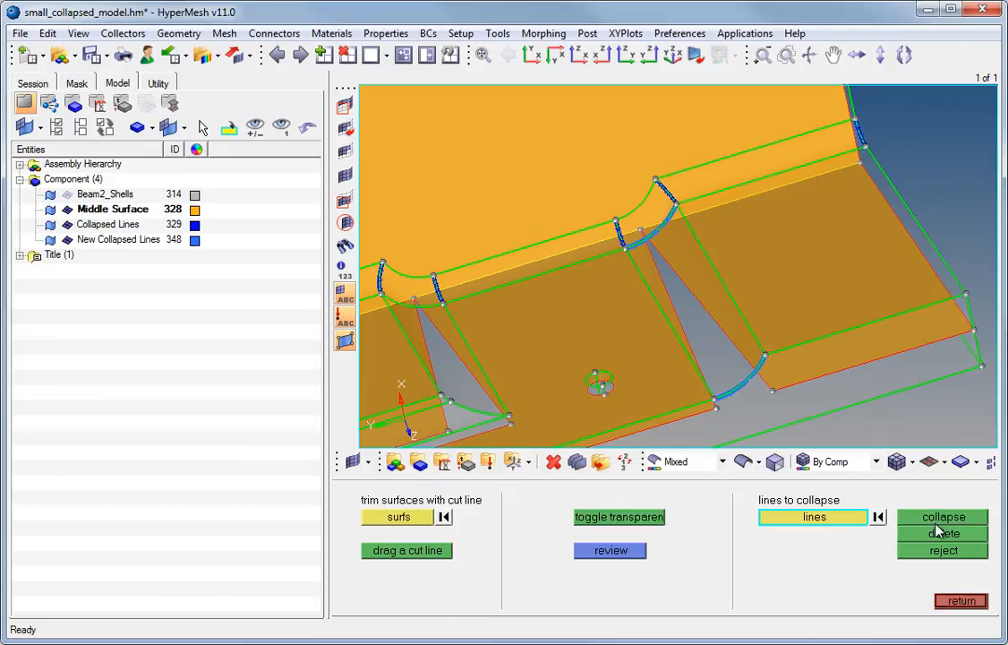
Rerun the midsurface extraction and inspect the first gap with the Beam2_Shells and Collapsed Lines geometry temporarily hidden
click(956, 600)
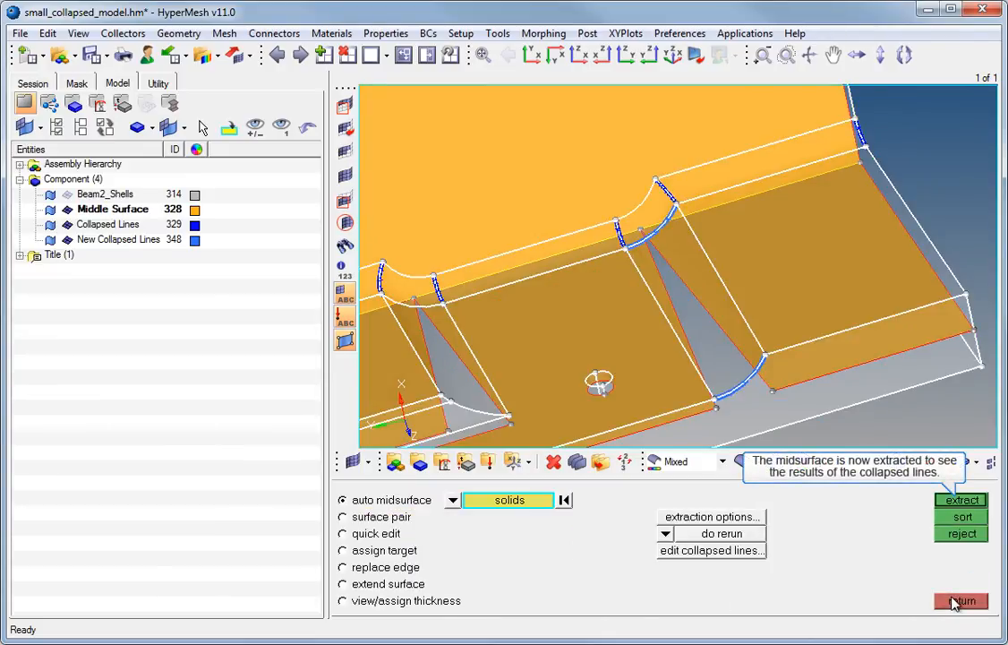
click(966, 502)
click(50, 194)
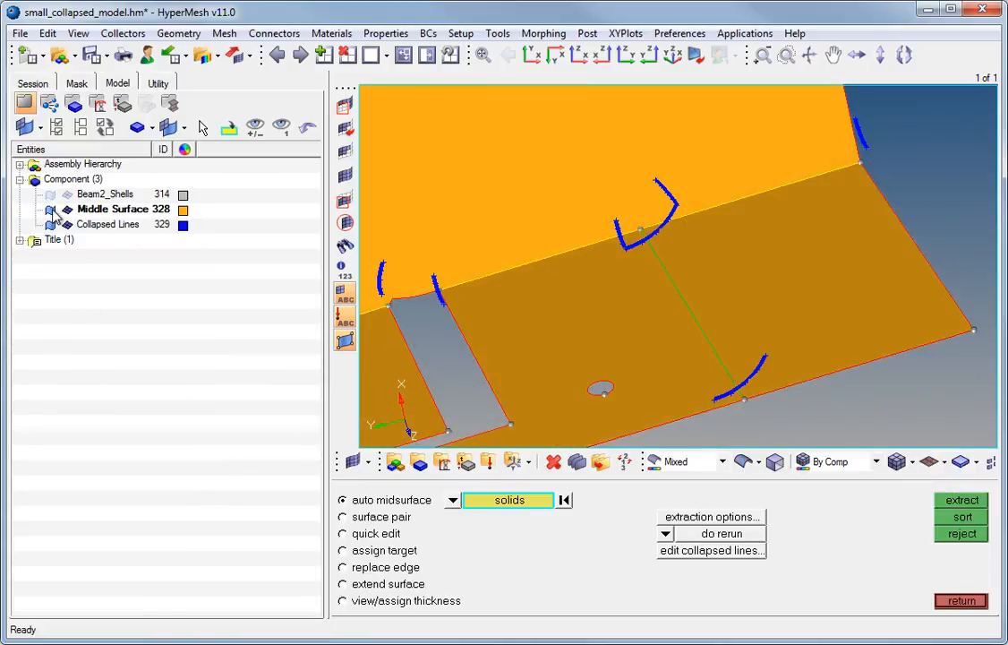
click(50, 225)
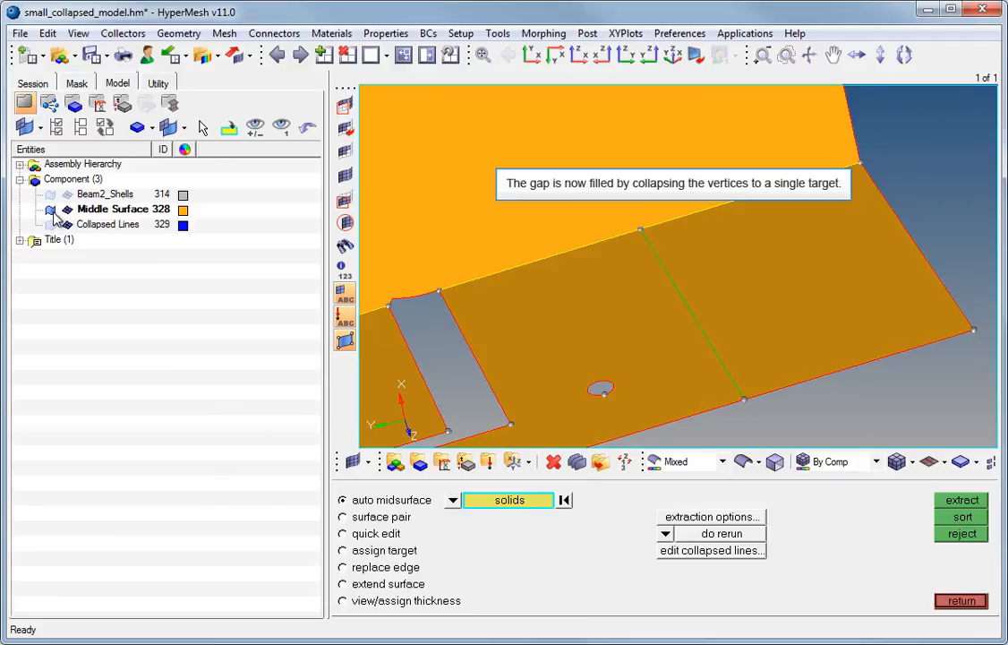
click(50, 194)
click(50, 224)
Collapse the three large fillet arcs and the short adjoining line at the corner beside the second gap
ctrl+right_drag(548, 376, 767, 238)
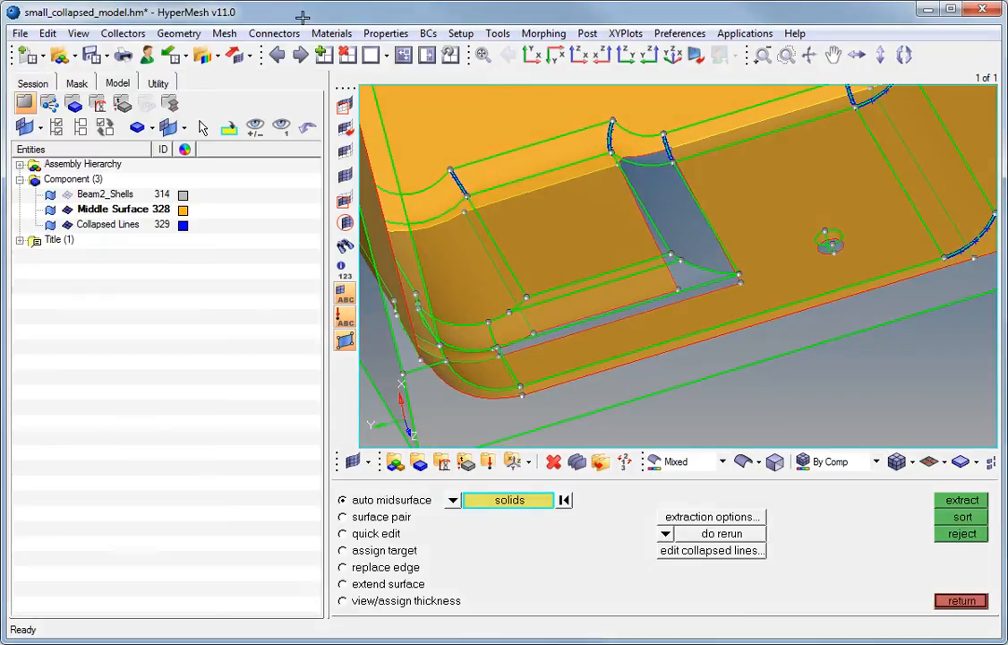
ctrl+drag(866, 348, 705, 387)
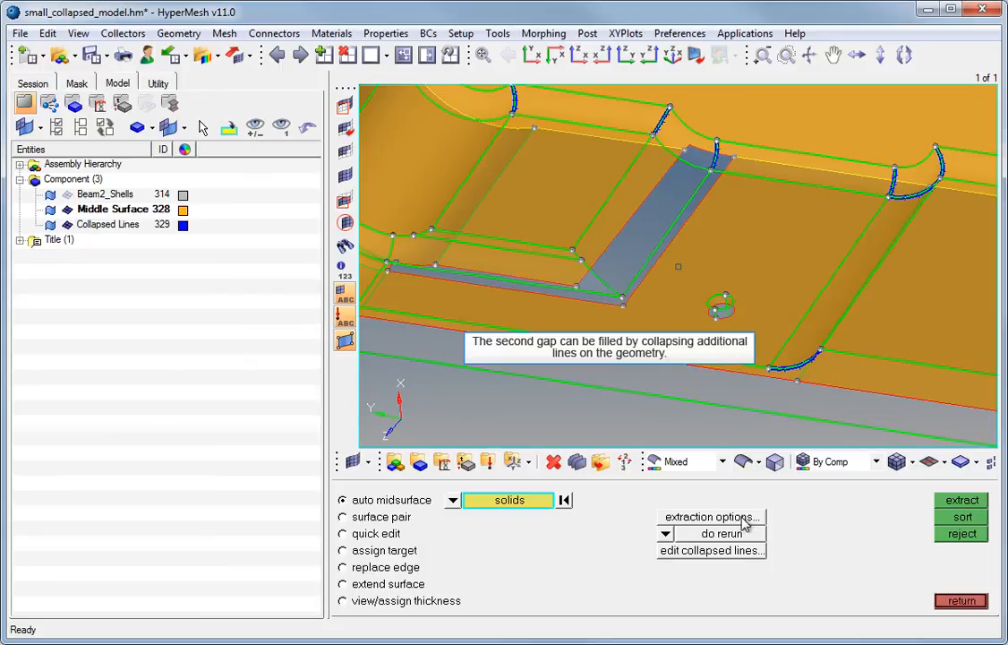
click(686, 550)
ctrl+right_drag(571, 177, 695, 262)
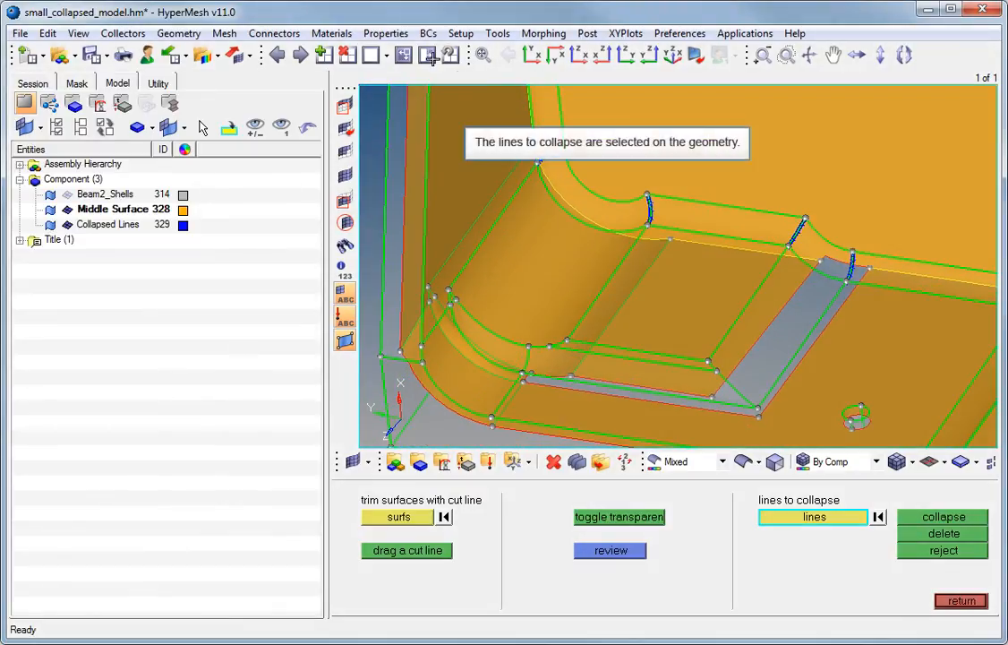
click(564, 207)
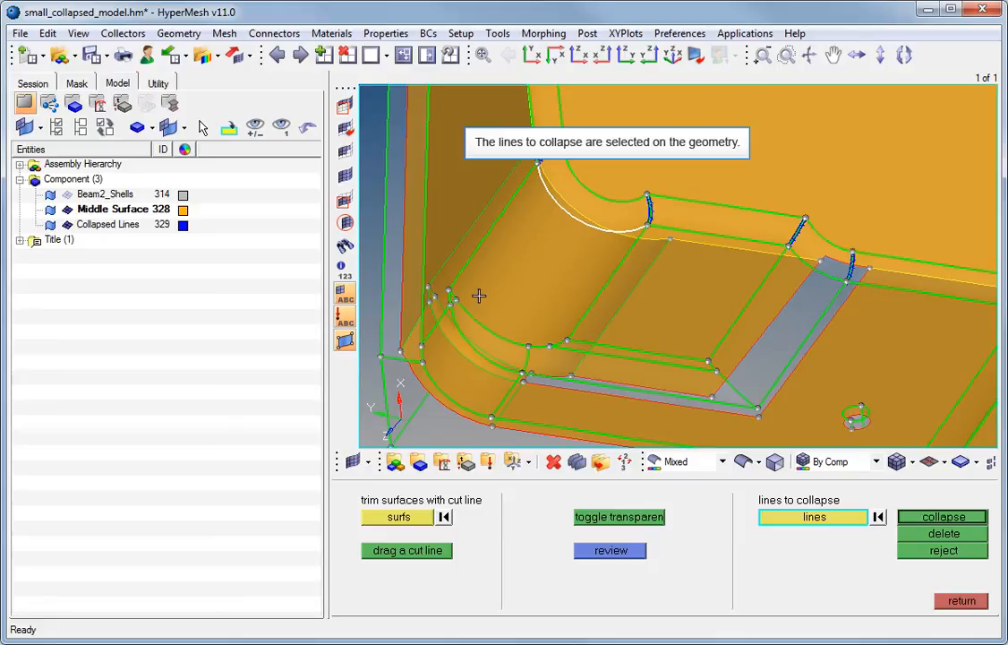
click(507, 324)
click(473, 349)
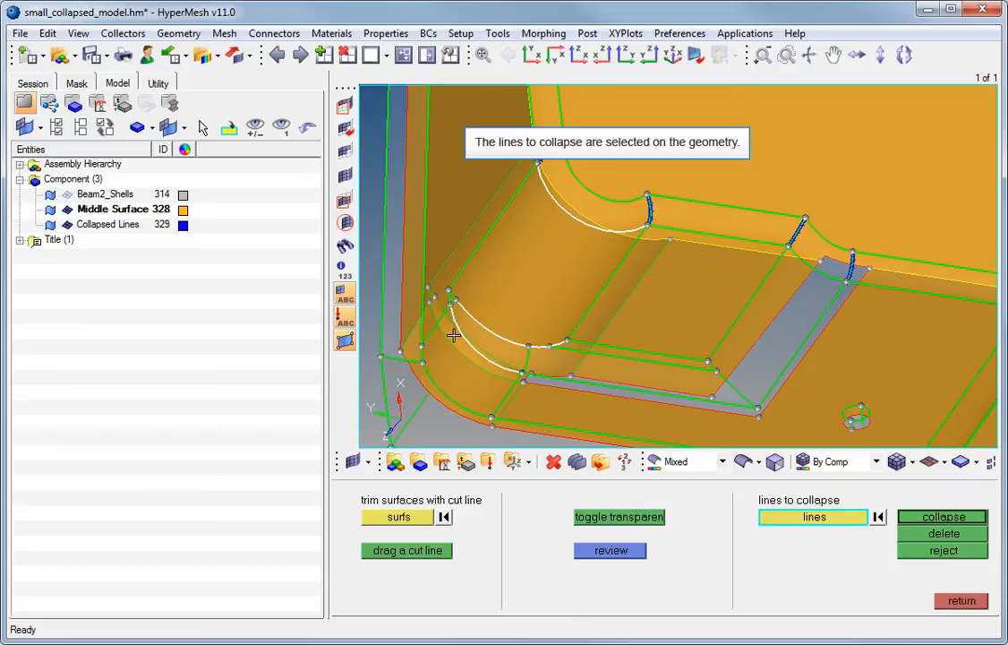
click(449, 298)
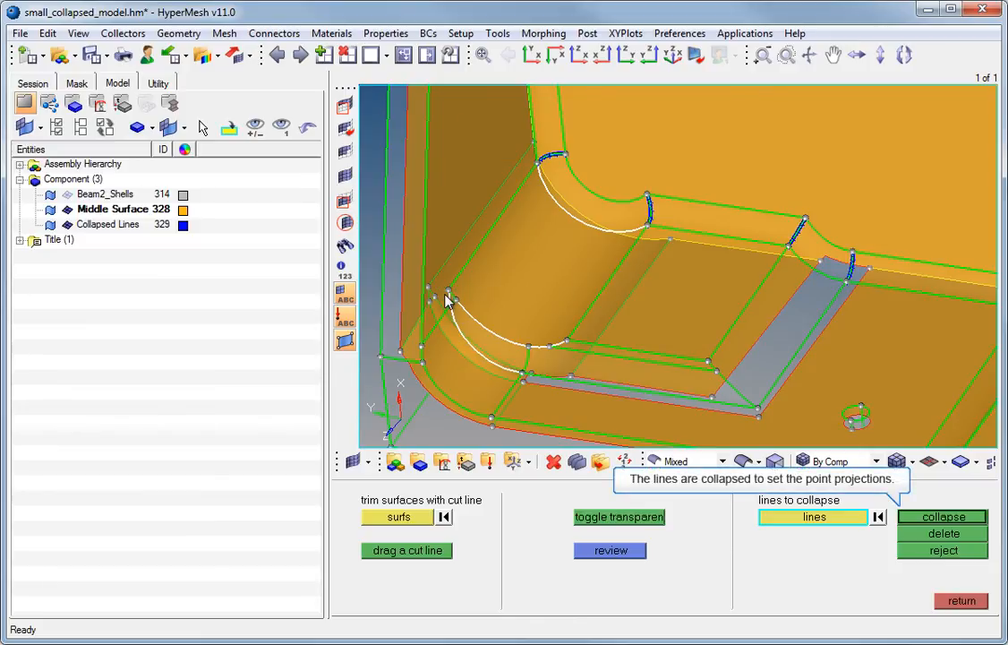
click(942, 517)
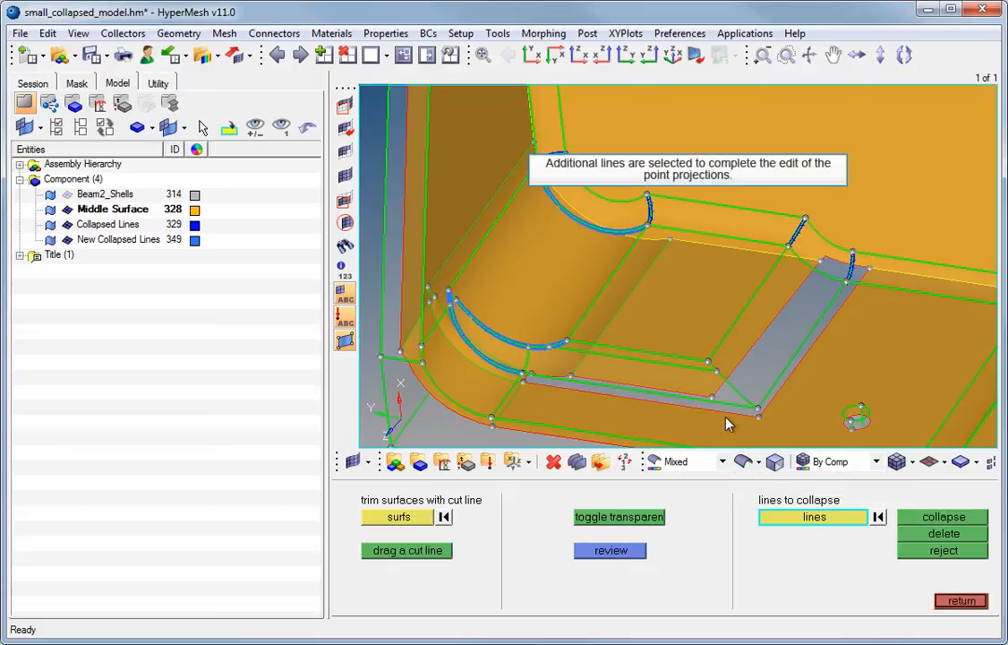
Collapse the curved lines at both ends of the second gap and the outermost fillet arc at the base corner
click(716, 389)
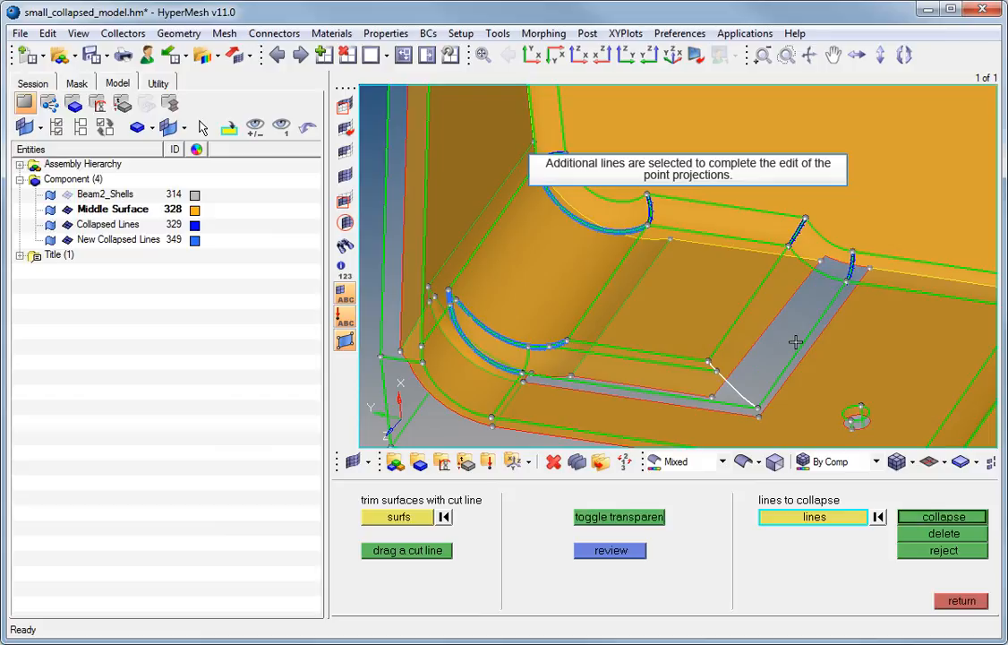
click(819, 270)
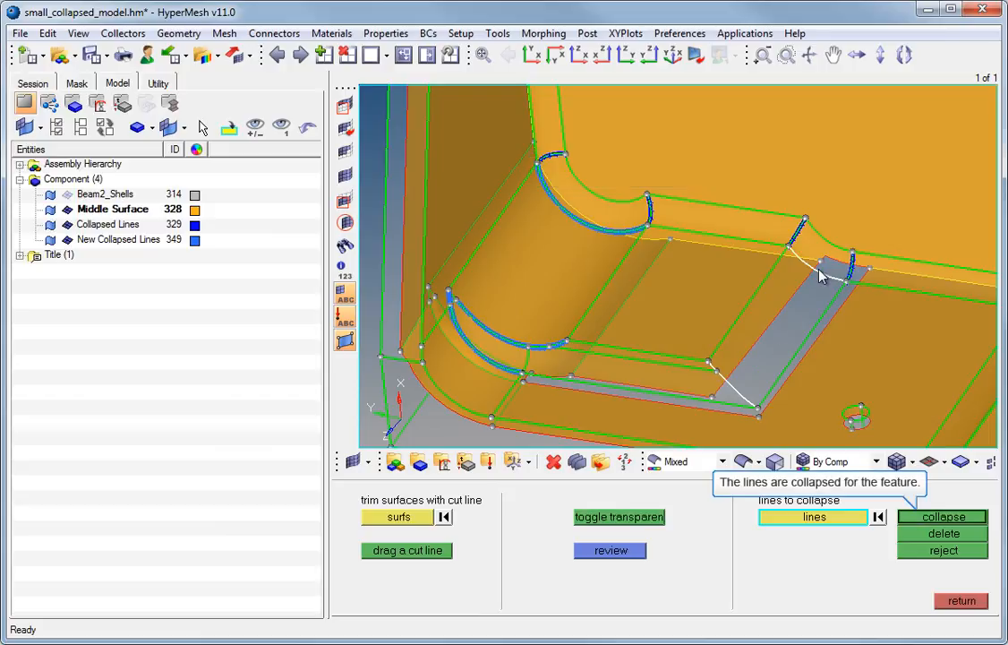
click(937, 521)
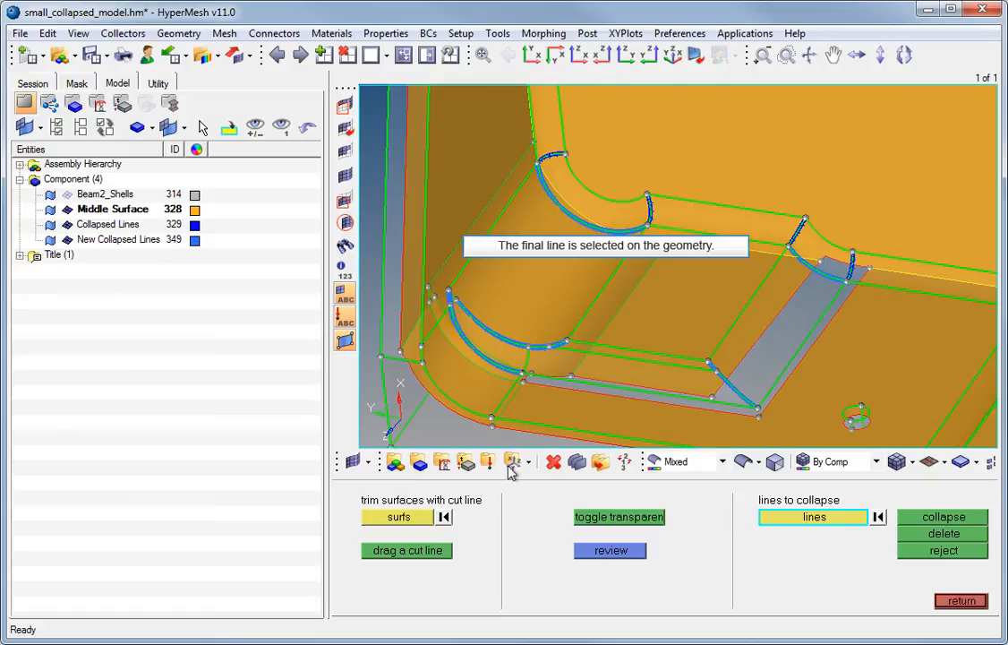
click(448, 399)
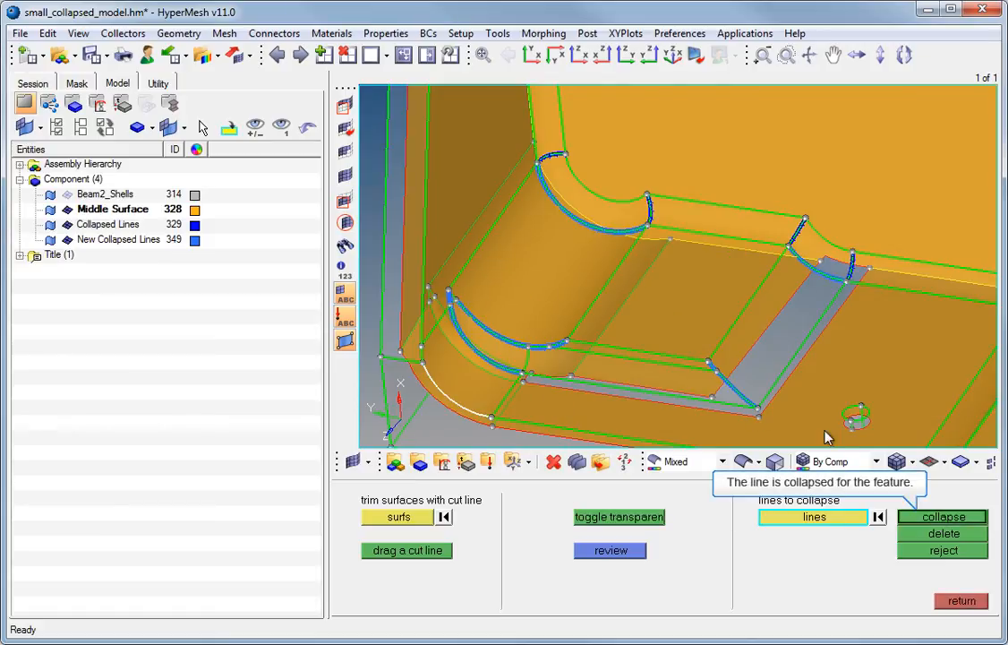
click(920, 518)
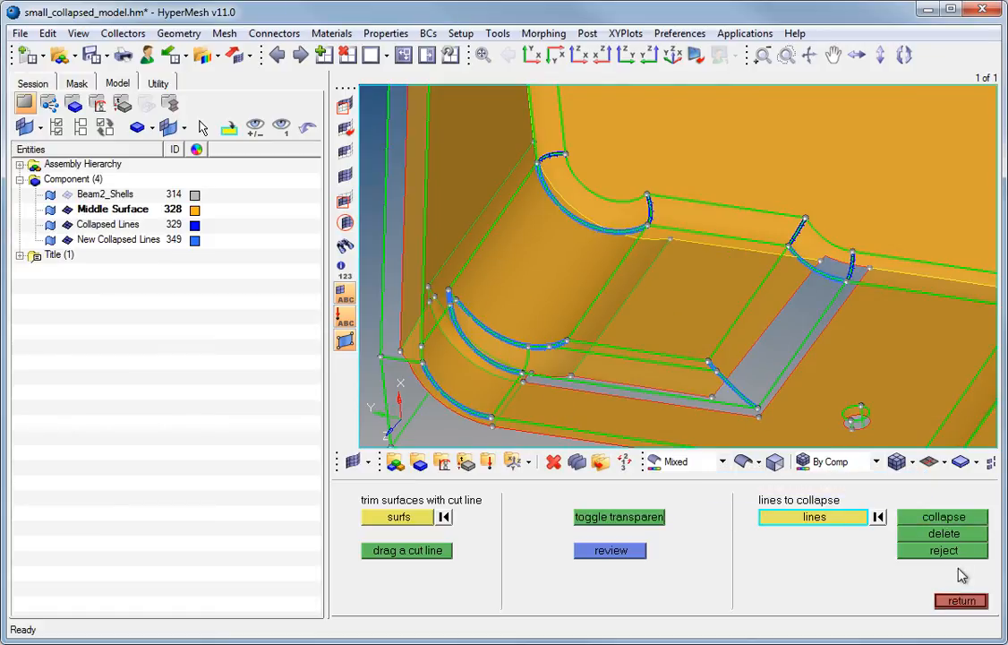
Rerun the midsurface extraction and hide the Collapsed Lines and Beam2_Shells geometry
click(962, 601)
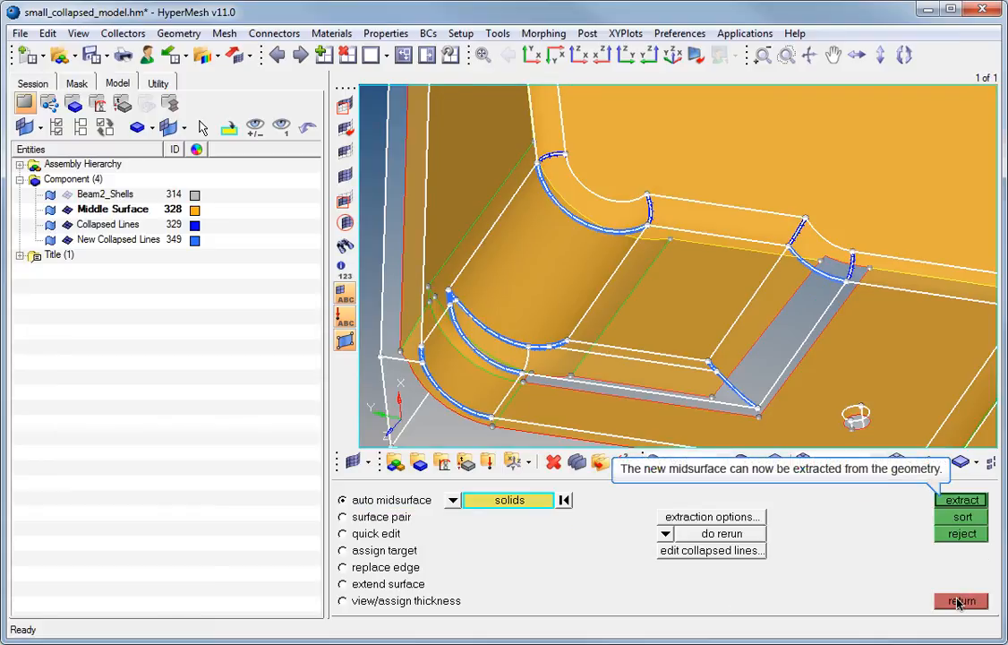
click(962, 500)
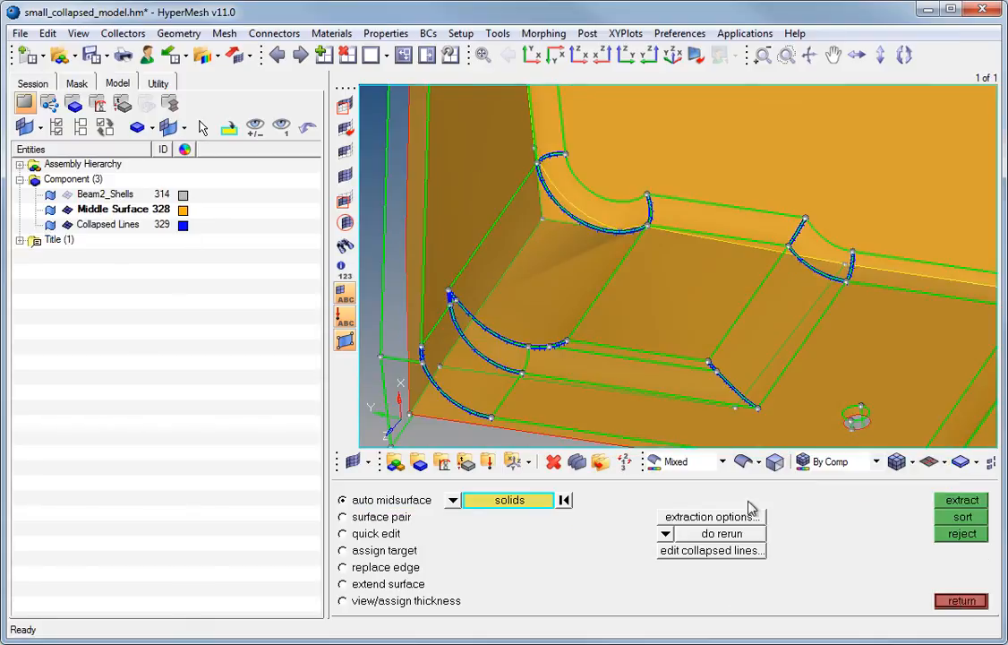
click(50, 226)
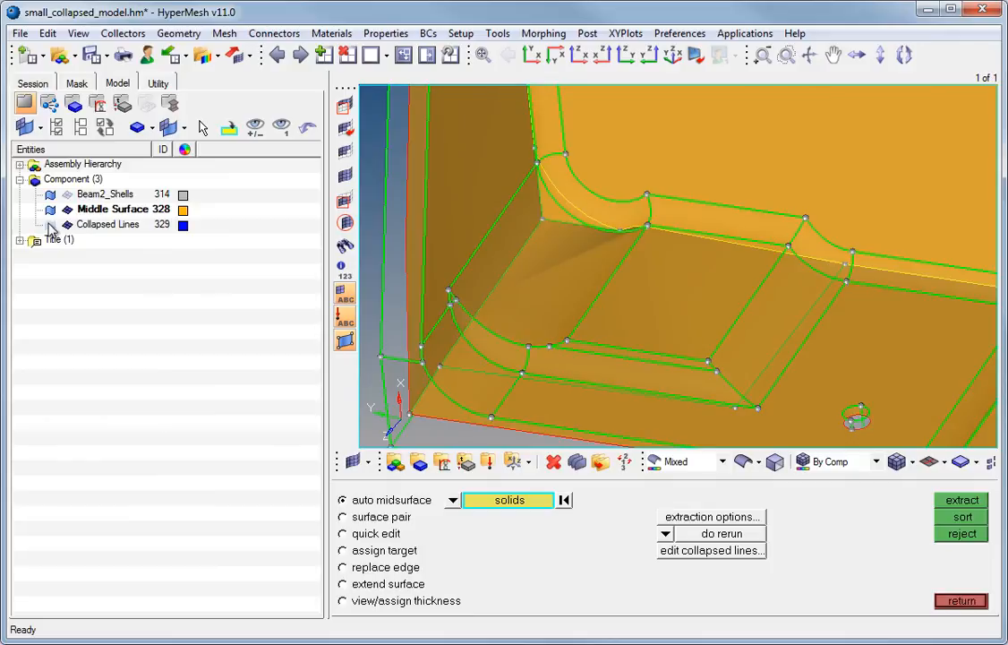
click(50, 195)
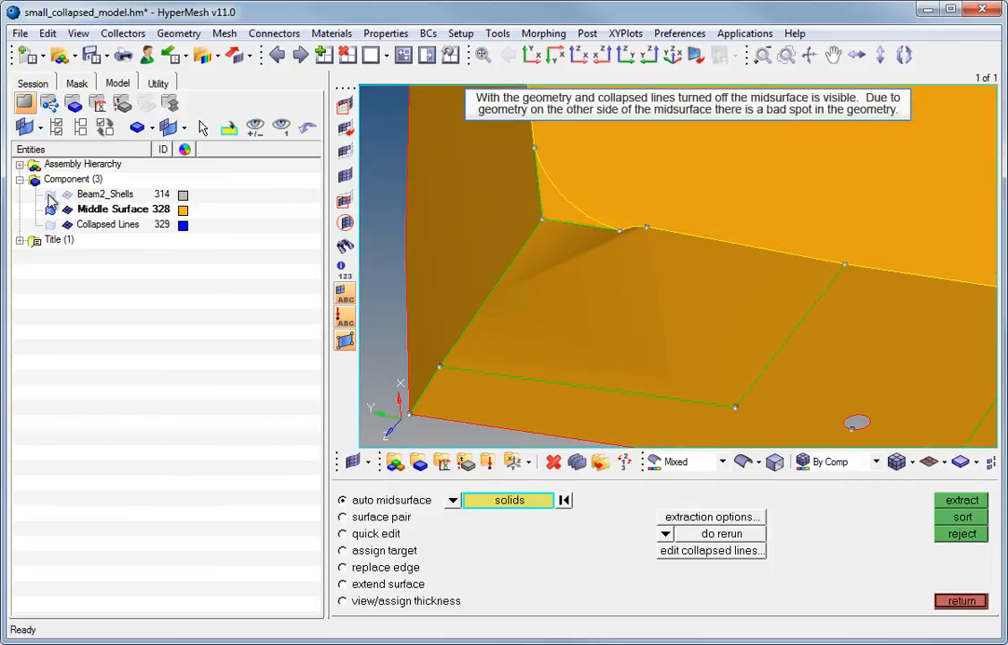